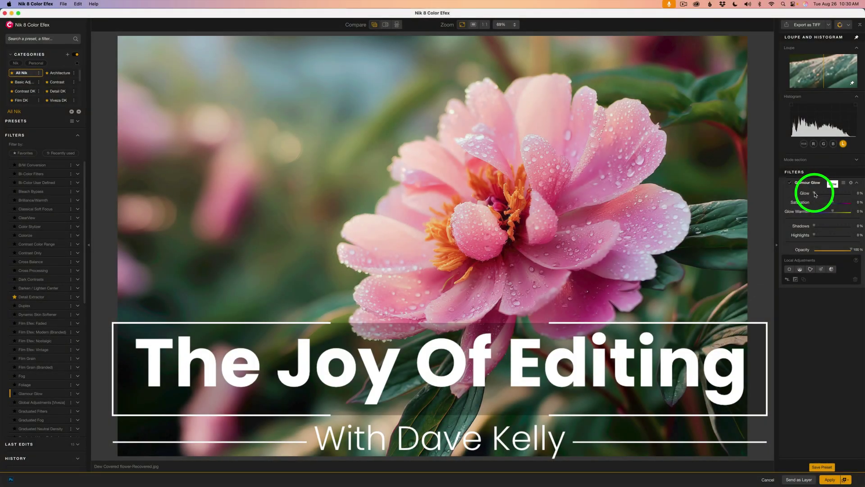
# Give the peony Glamour Glow at Glow 48%, Glow Warmth 10%, Shadows 36% and Highlights 9%
pyautogui.moveTo(815, 194)
pyautogui.mouseDown()
pyautogui.moveTo(832, 194)
pyautogui.moveTo(830, 202)
pyautogui.mouseUp()
pyautogui.click(835, 213)
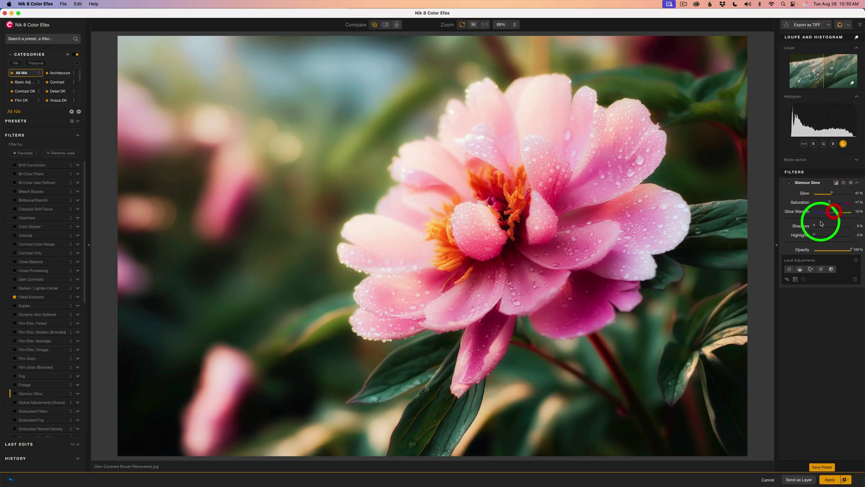
pyautogui.moveTo(814, 226)
pyautogui.mouseDown()
pyautogui.moveTo(831, 227)
pyautogui.moveTo(818, 235)
pyautogui.mouseUp()
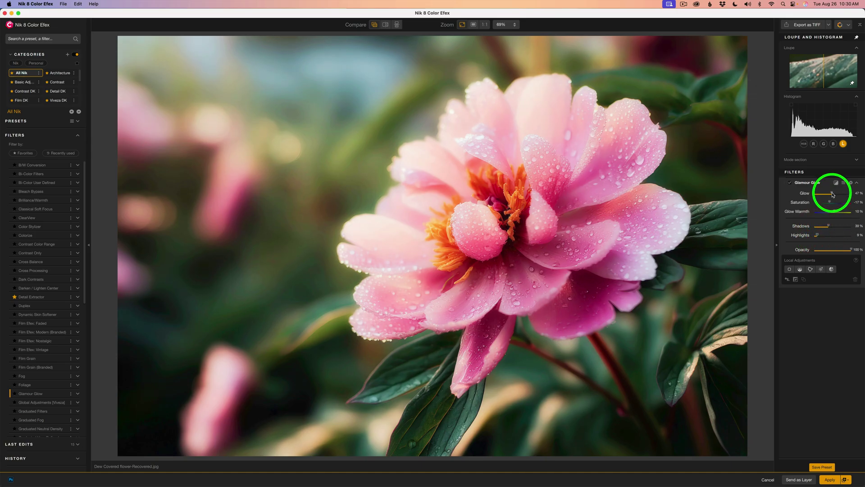
pyautogui.moveTo(833, 192); pyautogui.dragTo(833, 195)
# Flip Quick compare between original and glowing peony, then lower Glow to 39%
pyautogui.click(374, 26)
pyautogui.click(374, 25)
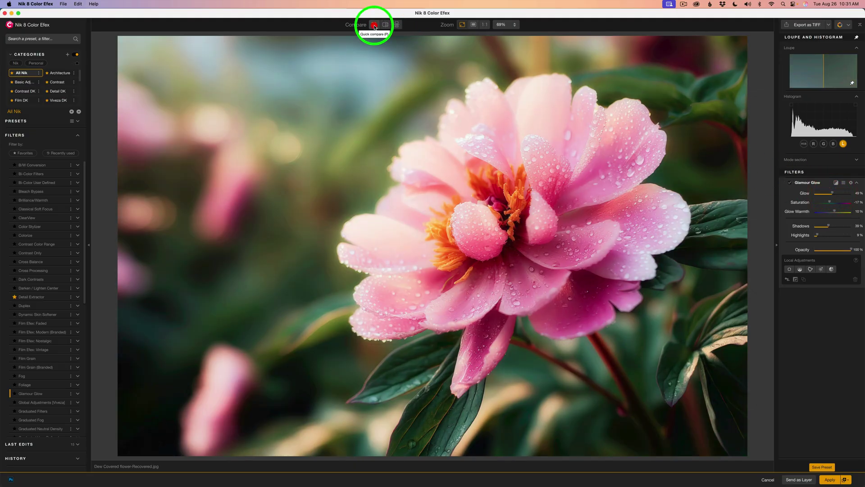
pyautogui.click(374, 25)
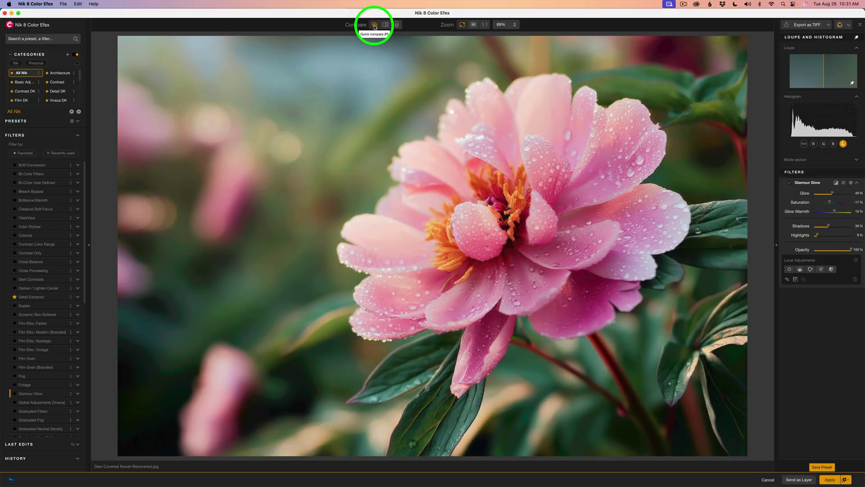
pyautogui.click(375, 26)
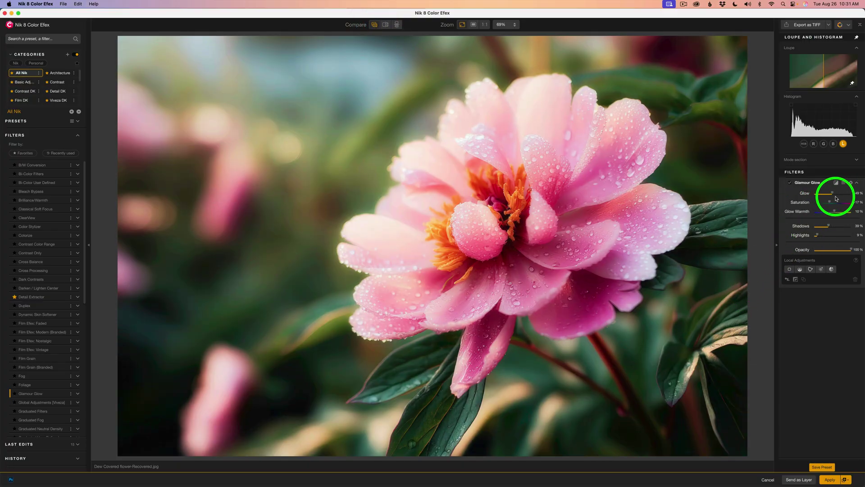
pyautogui.moveTo(832, 193); pyautogui.dragTo(829, 193)
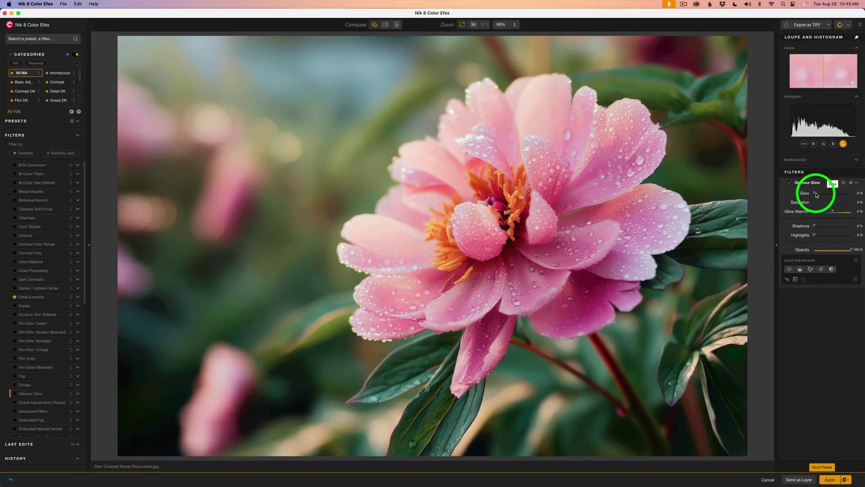
# Set the peony's Glow to 44%, Saturation to -26% and Glow Warmth to 12%
pyautogui.moveTo(815, 195)
pyautogui.mouseDown()
pyautogui.moveTo(851, 195)
pyautogui.moveTo(816, 196)
pyautogui.moveTo(831, 194)
pyautogui.mouseUp()
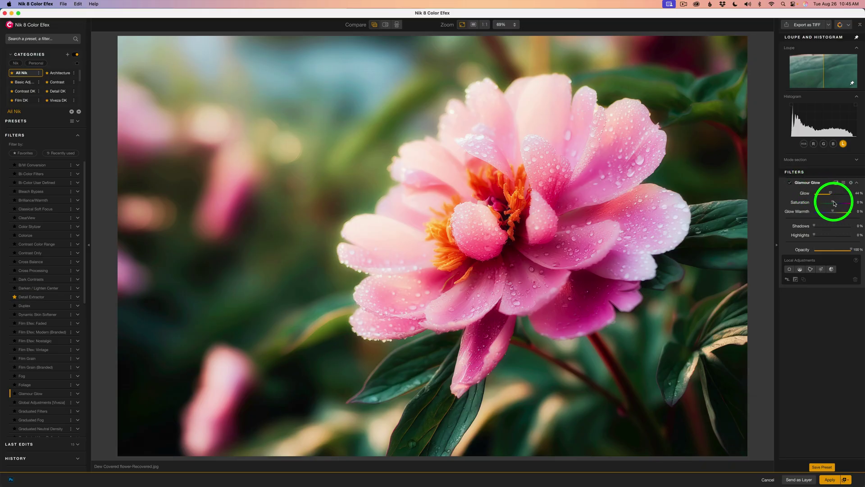
pyautogui.moveTo(834, 204); pyautogui.dragTo(829, 204)
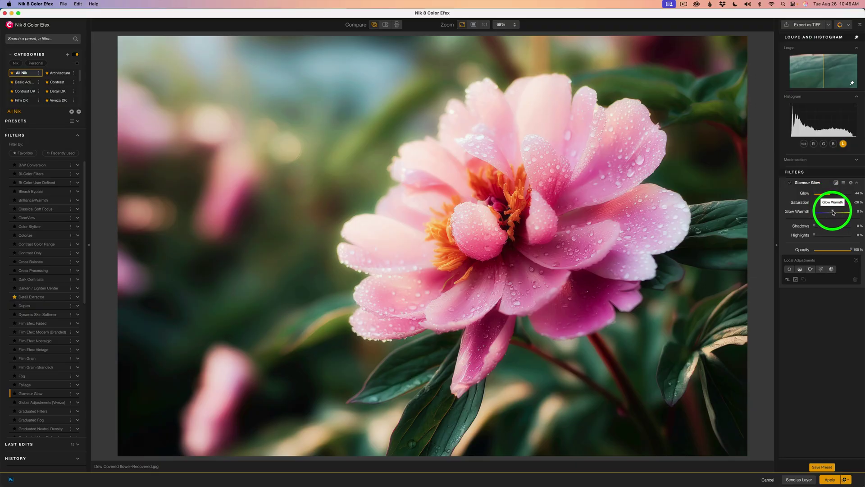
pyautogui.moveTo(833, 210)
pyautogui.mouseDown()
pyautogui.moveTo(823, 212)
pyautogui.moveTo(835, 212)
pyautogui.mouseUp()
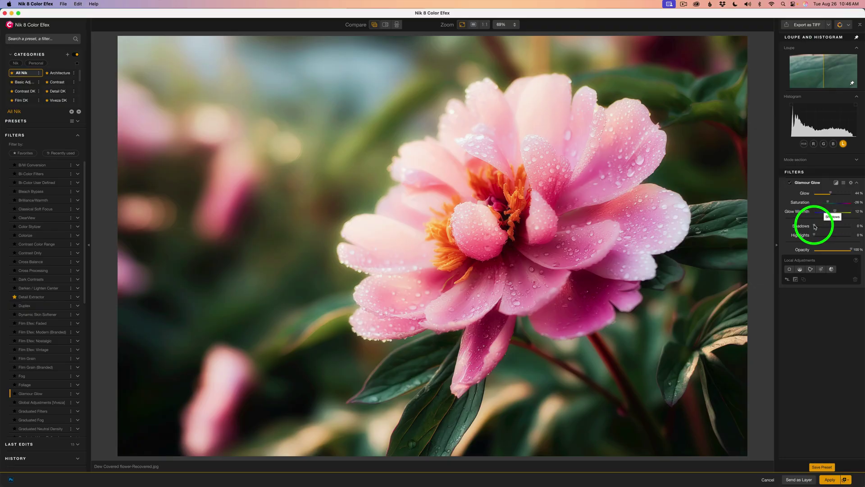
# Raise the peony's Glamour Glow Shadows to 36% and Highlights to 30%
pyautogui.moveTo(815, 227); pyautogui.dragTo(826, 229)
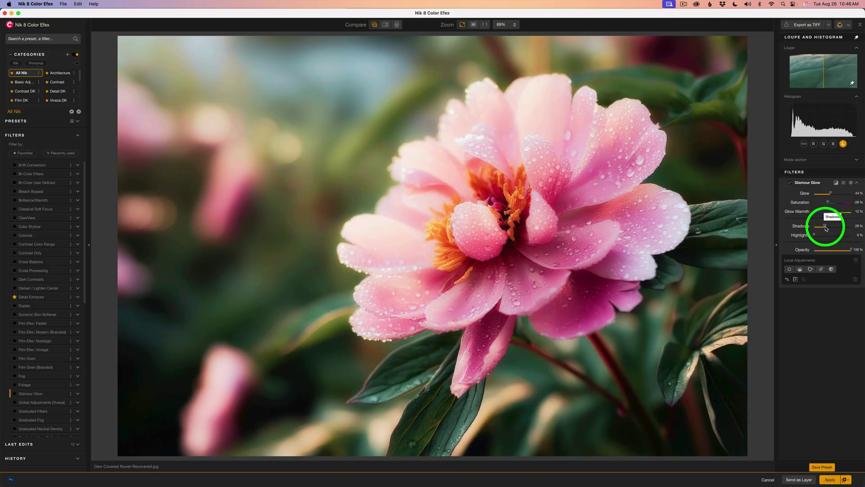
pyautogui.moveTo(827, 229); pyautogui.dragTo(829, 228)
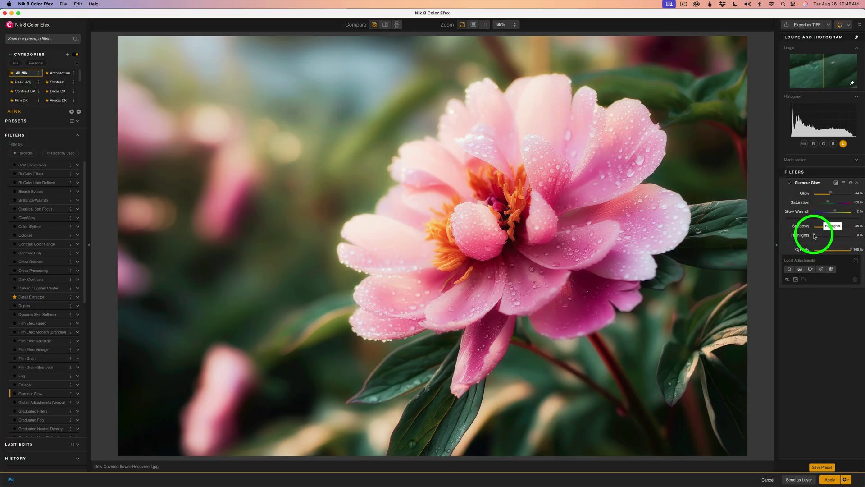
pyautogui.moveTo(815, 237); pyautogui.dragTo(827, 238)
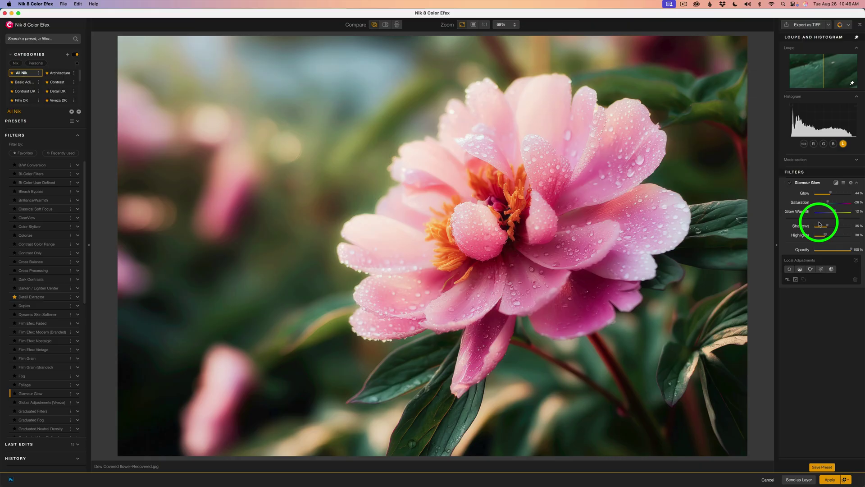
# Toggle Glamour Glow off and on to compare the peony, lowering Glow to 38%
pyautogui.click(790, 183)
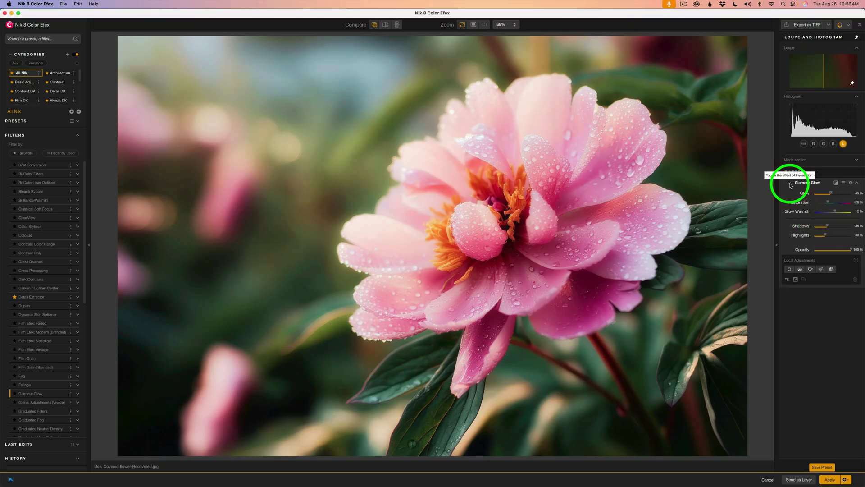
pyautogui.click(790, 184)
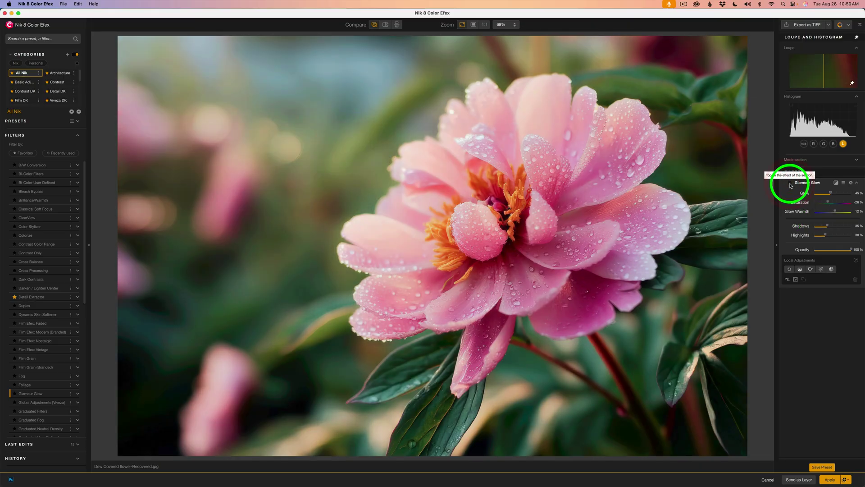
pyautogui.click(790, 184)
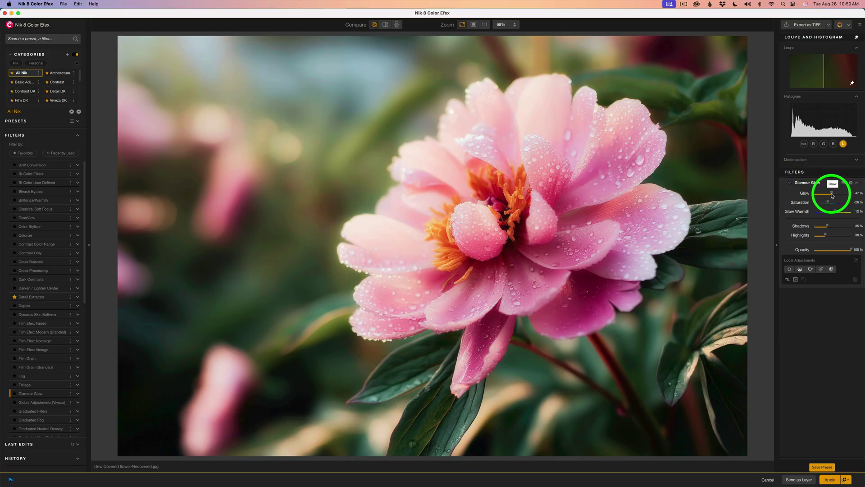
pyautogui.moveTo(832, 196); pyautogui.dragTo(829, 196)
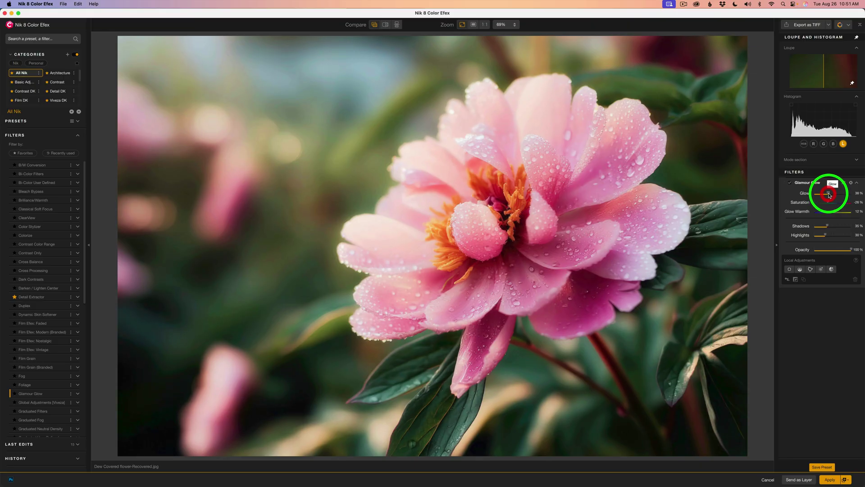
pyautogui.click(790, 183)
pyautogui.click(789, 183)
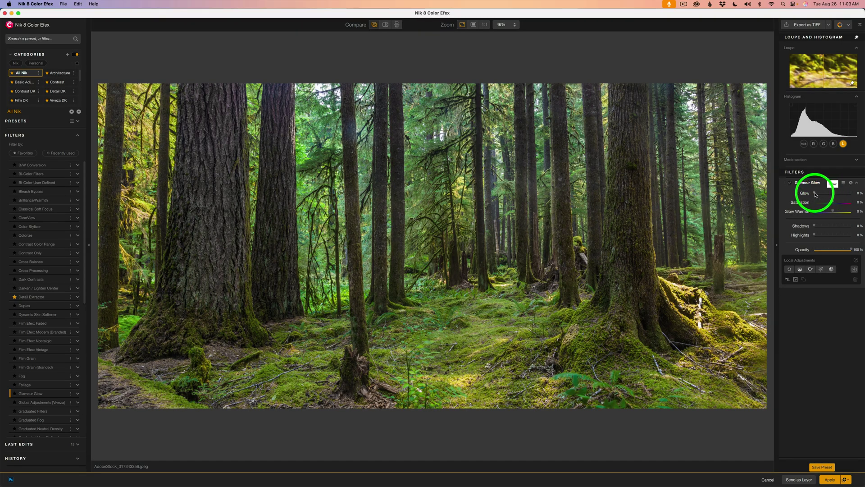
# Set the mossy forest's Glow to 46% with Glow Warmth at 16%
pyautogui.moveTo(815, 194); pyautogui.dragTo(831, 195)
pyautogui.click(831, 194)
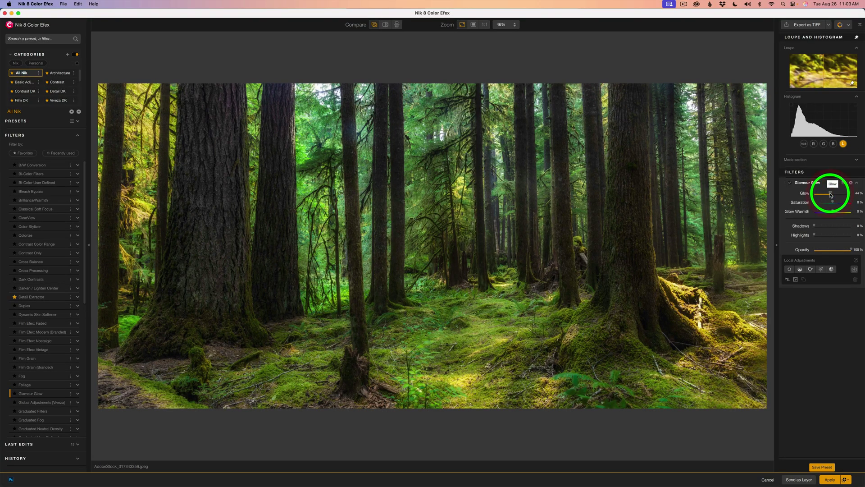
pyautogui.click(832, 194)
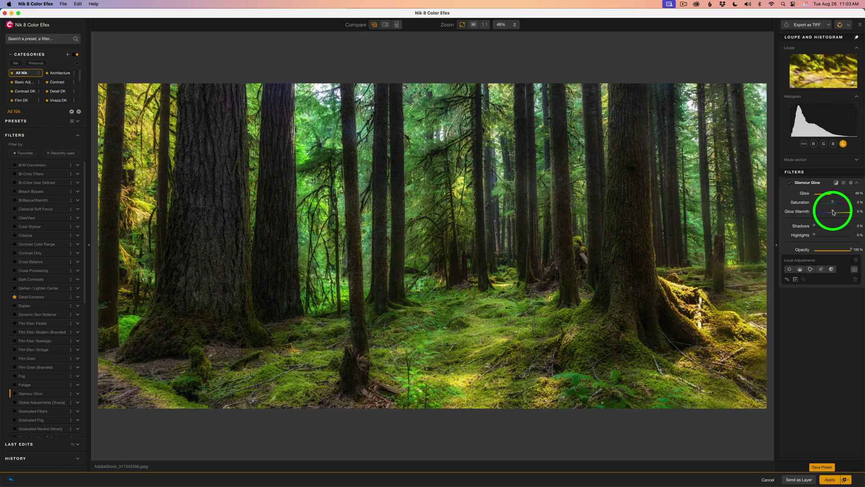
pyautogui.moveTo(832, 212); pyautogui.dragTo(836, 214)
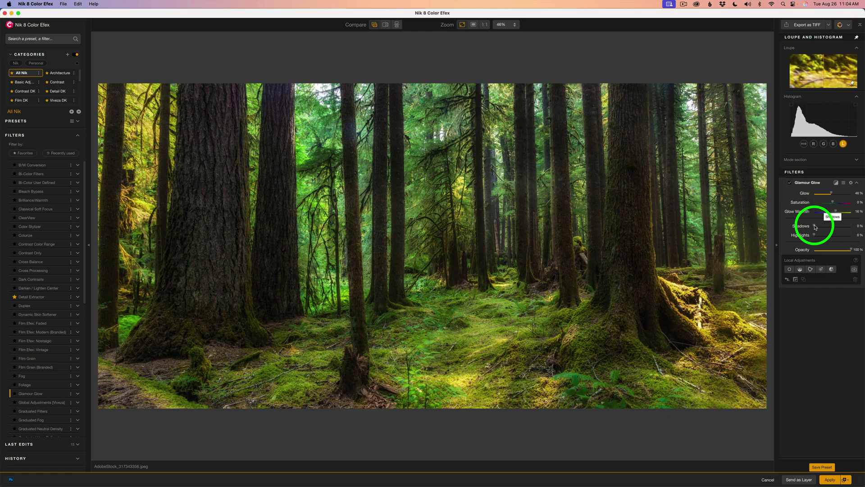
# Add glow to the forest's shadows and highlights, compare on and off, and ease Glow to 36%
pyautogui.moveTo(816, 227); pyautogui.dragTo(828, 228)
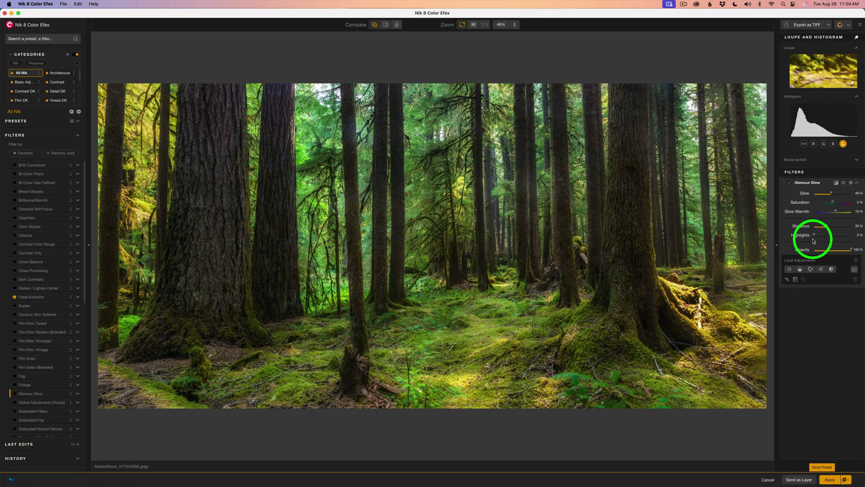
pyautogui.moveTo(816, 238)
pyautogui.mouseDown()
pyautogui.moveTo(834, 238)
pyautogui.moveTo(825, 238)
pyautogui.mouseUp()
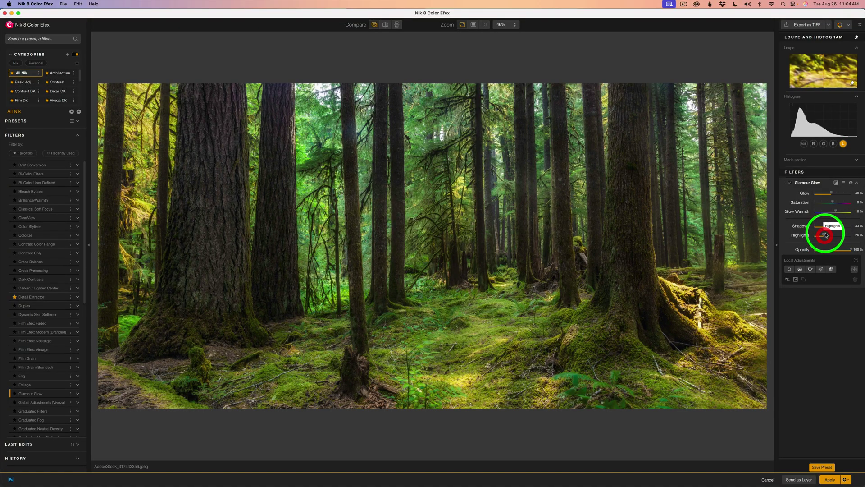
pyautogui.click(790, 184)
pyautogui.click(791, 184)
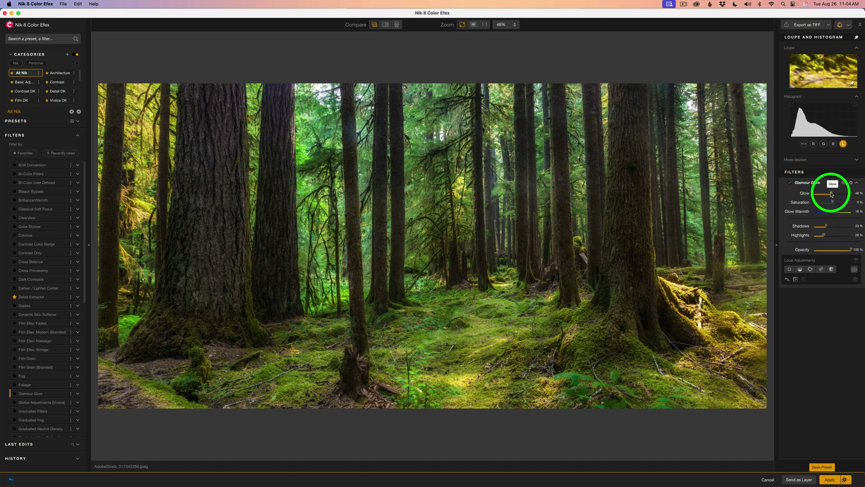
pyautogui.moveTo(832, 195); pyautogui.dragTo(828, 195)
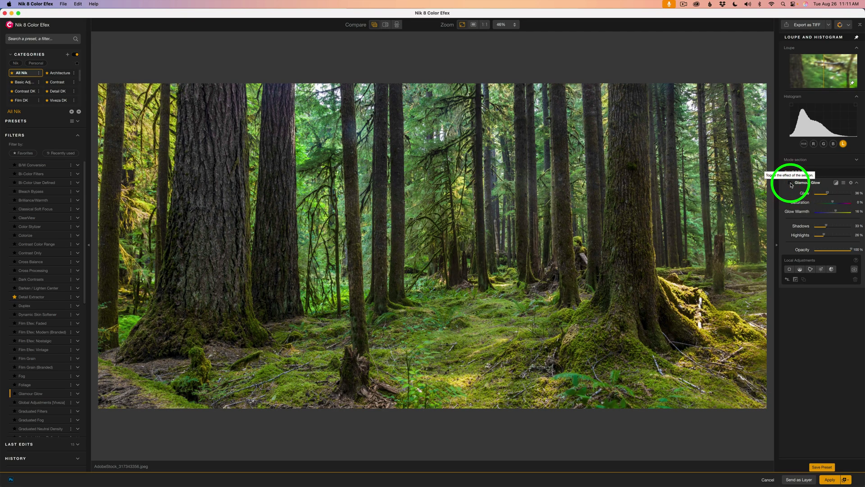
pyautogui.click(790, 184)
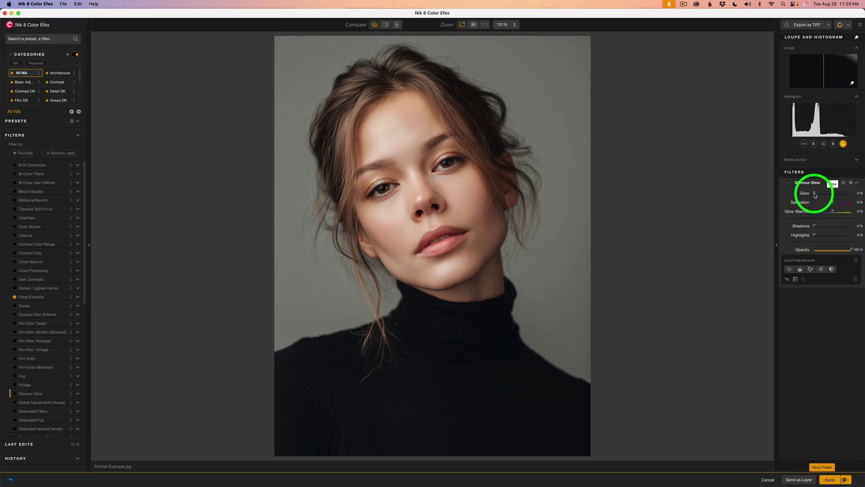
# Set the portrait's Glow to 44%, Saturation -53%, Shadows 41% and Highlights 39%
pyautogui.moveTo(815, 195); pyautogui.dragTo(831, 196)
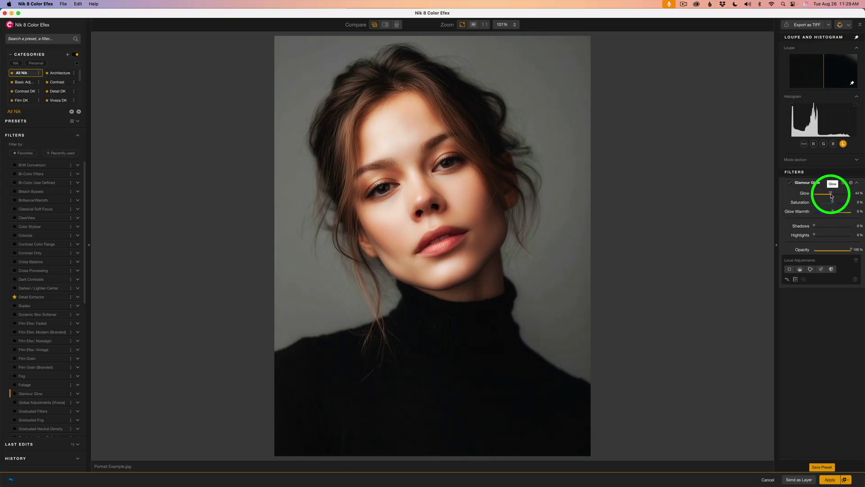
pyautogui.click(831, 196)
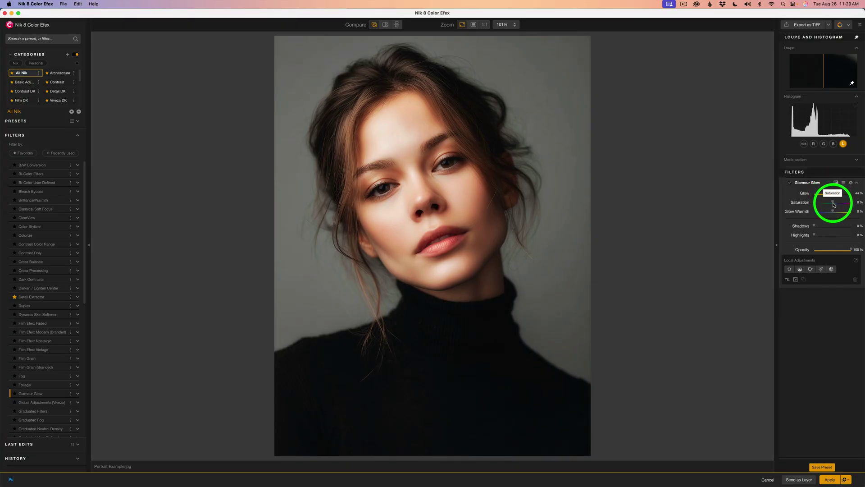
pyautogui.moveTo(833, 204)
pyautogui.mouseDown()
pyautogui.moveTo(821, 212)
pyautogui.moveTo(833, 213)
pyautogui.mouseUp()
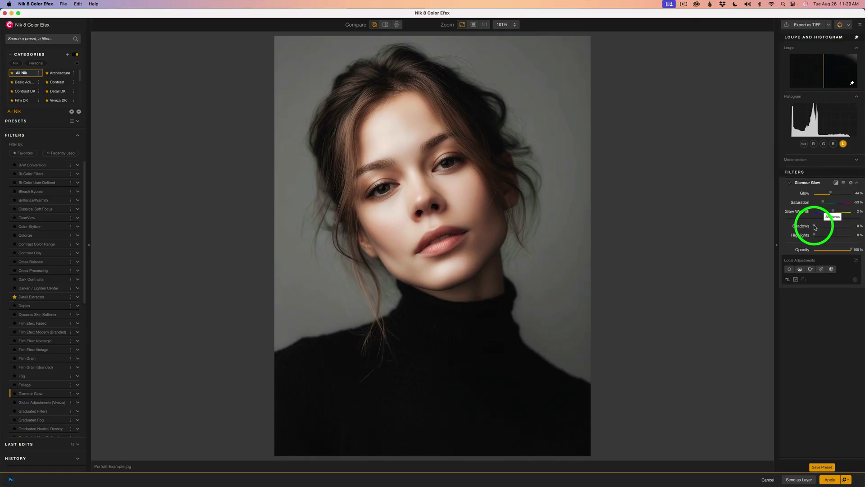
pyautogui.moveTo(815, 228); pyautogui.dragTo(830, 230)
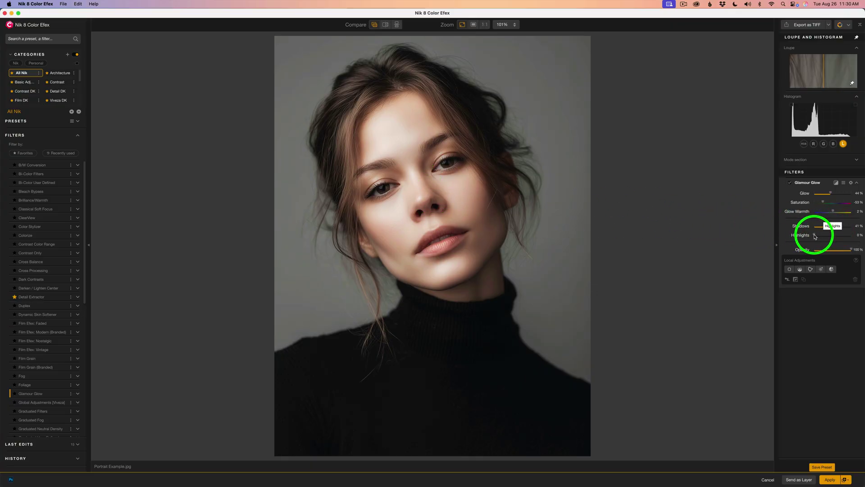
pyautogui.moveTo(815, 236); pyautogui.dragTo(829, 237)
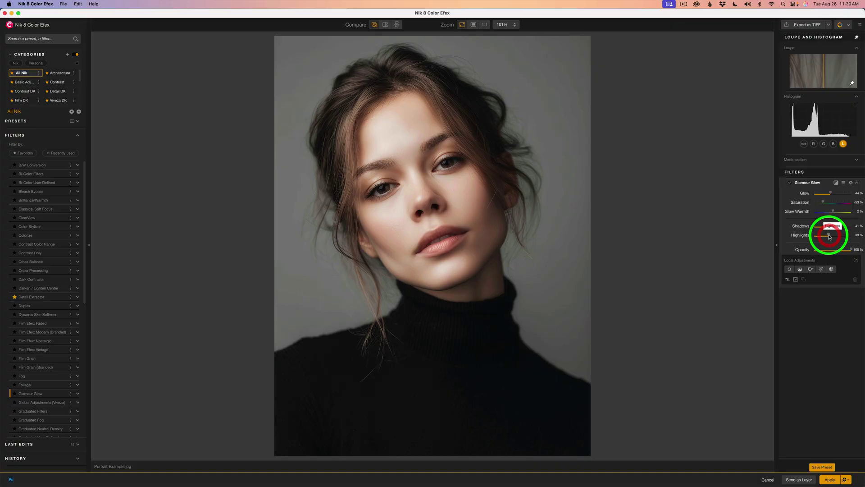
# Compare the portrait with Glamour Glow off and on, lowering Glow to 37%
pyautogui.click(789, 184)
pyautogui.click(790, 184)
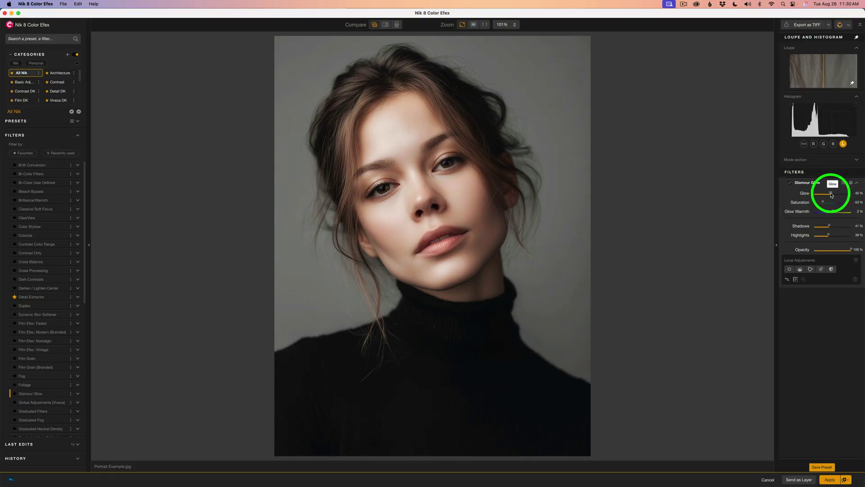
pyautogui.moveTo(832, 194); pyautogui.dragTo(829, 194)
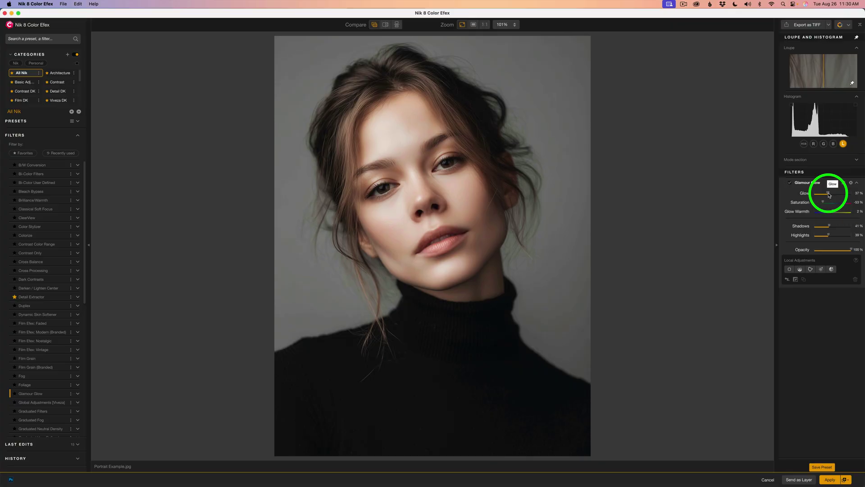
pyautogui.click(791, 184)
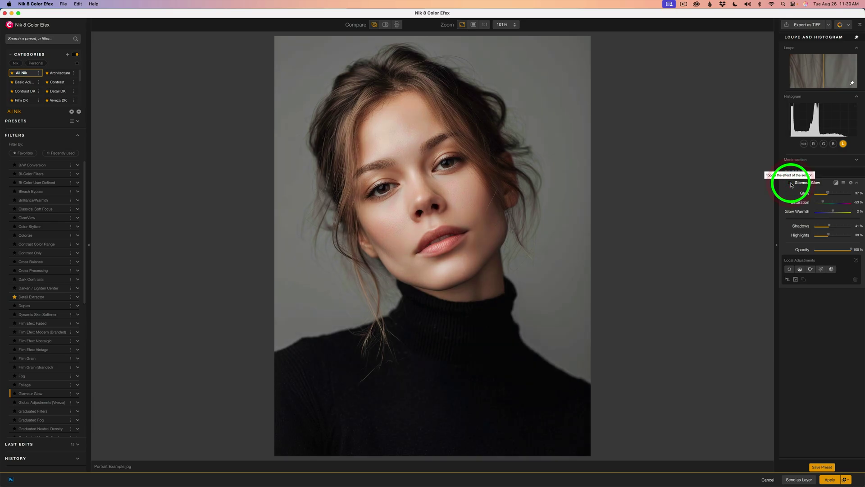
pyautogui.click(791, 184)
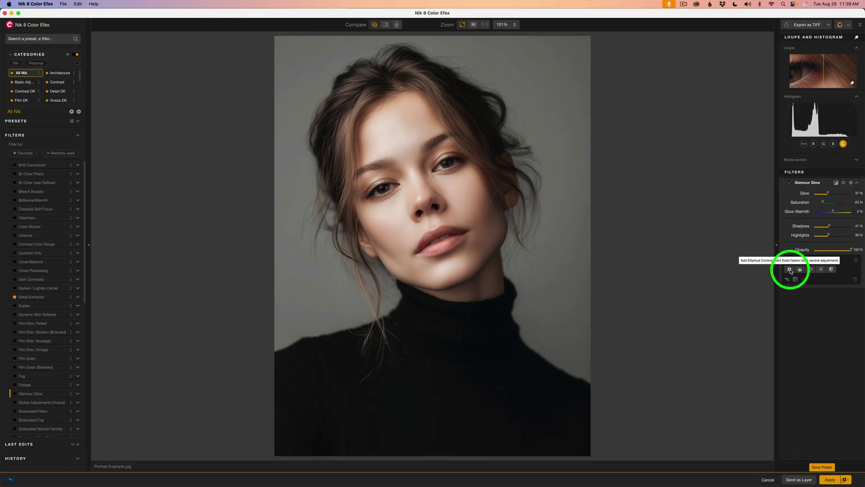
# Place a 0% opacity elliptical control point on the right eye, shrunk and tilted to fit it
pyautogui.click(790, 270)
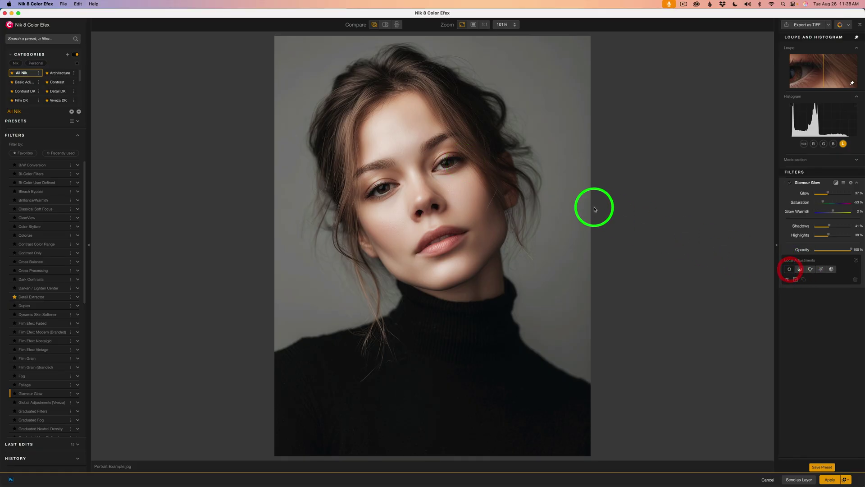
pyautogui.click(447, 163)
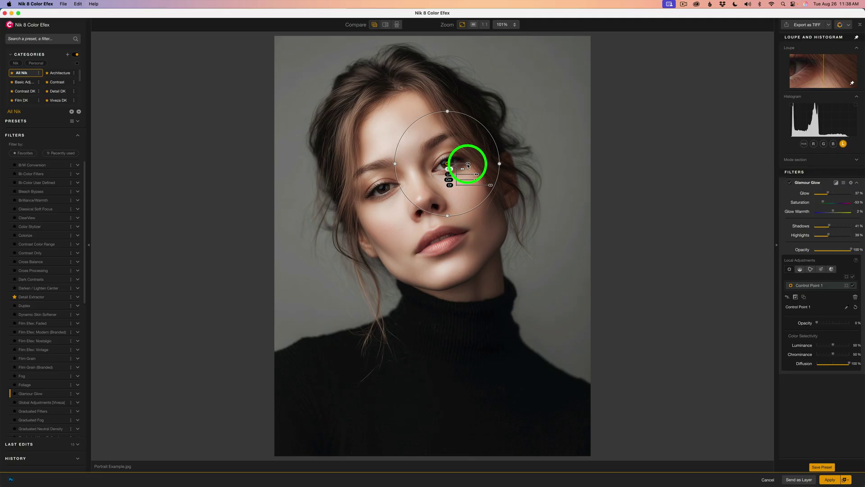
pyautogui.moveTo(469, 165); pyautogui.dragTo(460, 164)
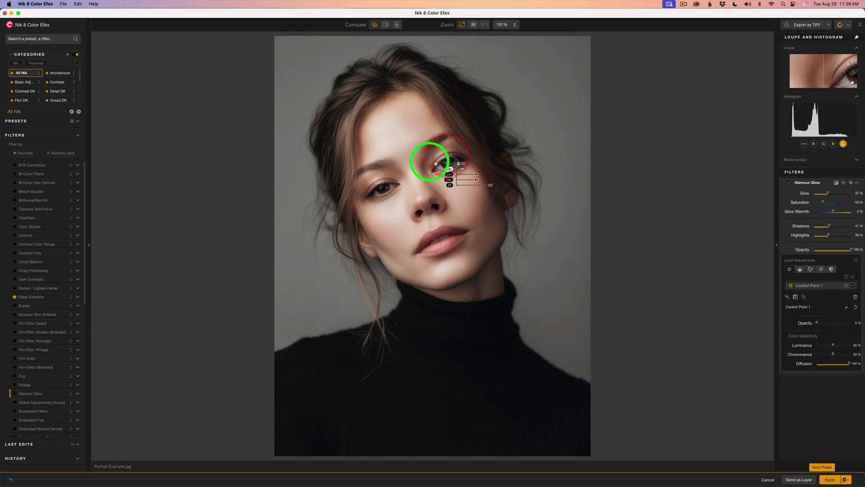
pyautogui.moveTo(431, 164); pyautogui.dragTo(455, 181)
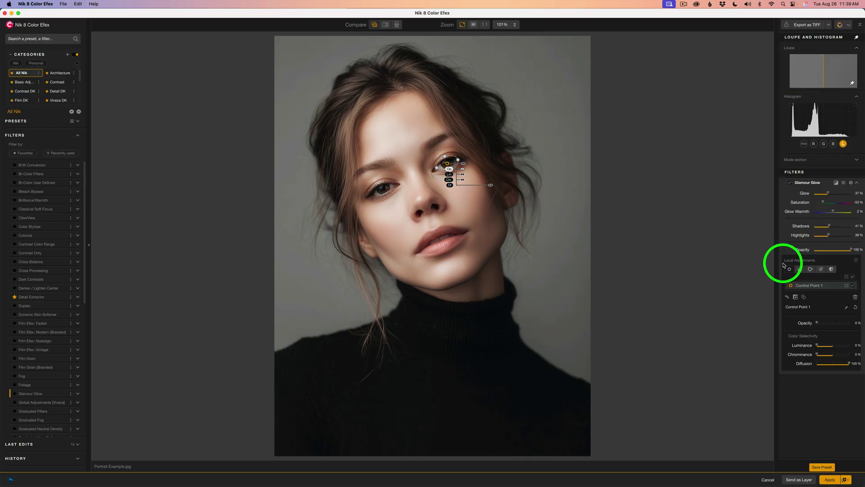
# Check Control Point 1's mask coverage, then duplicate the point onto the portrait's other eye
pyautogui.click(846, 287)
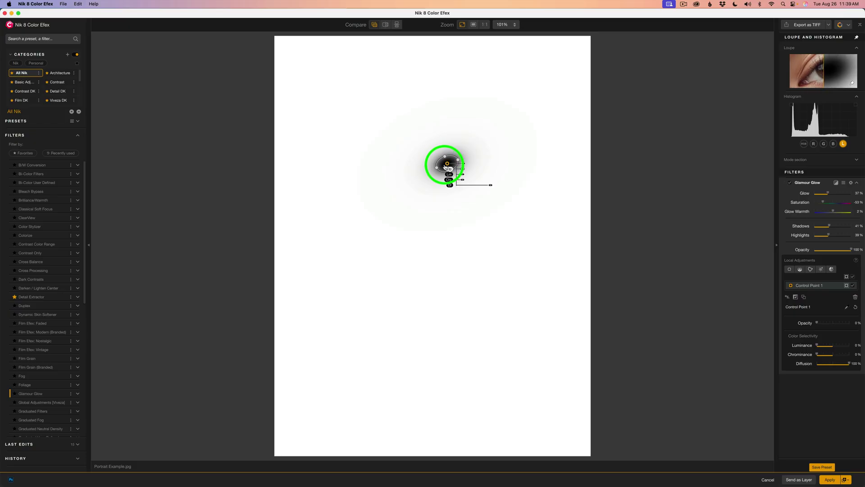
pyautogui.click(848, 287)
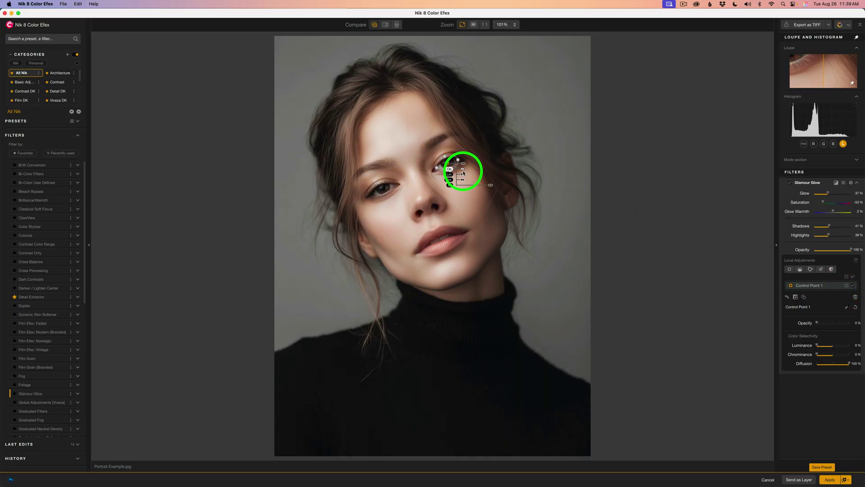
pyautogui.moveTo(448, 167); pyautogui.dragTo(385, 191)
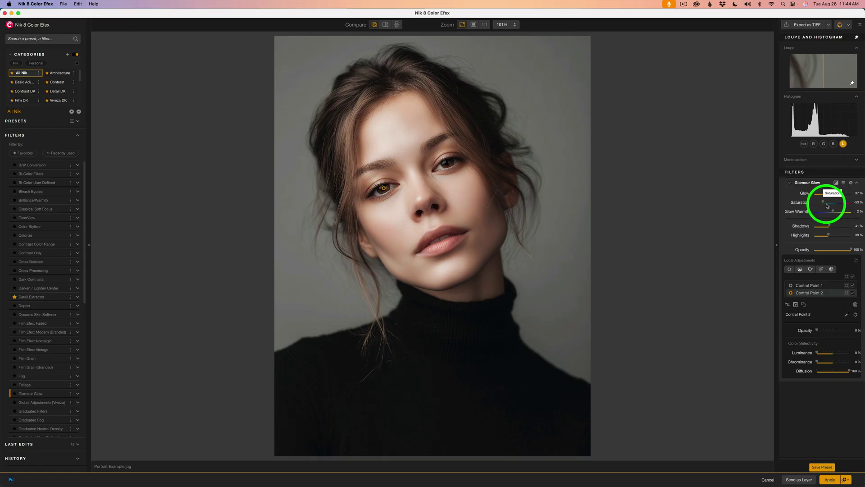
pyautogui.moveTo(824, 203); pyautogui.dragTo(825, 205)
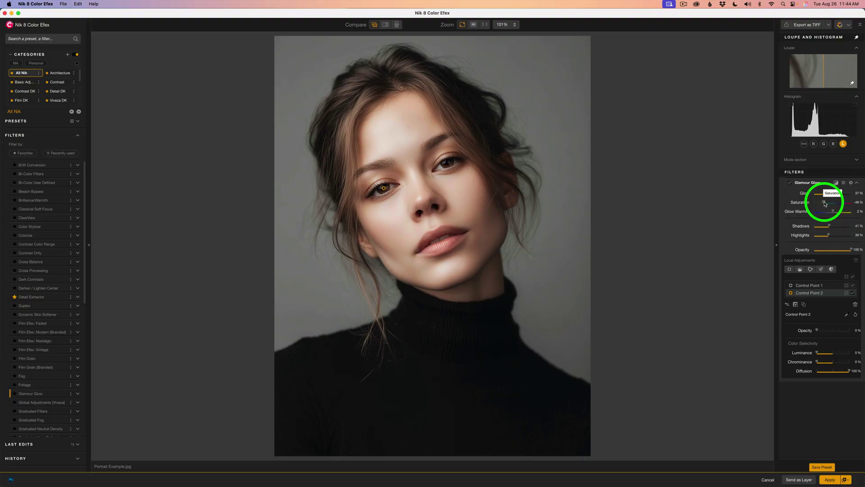
pyautogui.moveTo(825, 204); pyautogui.dragTo(823, 203)
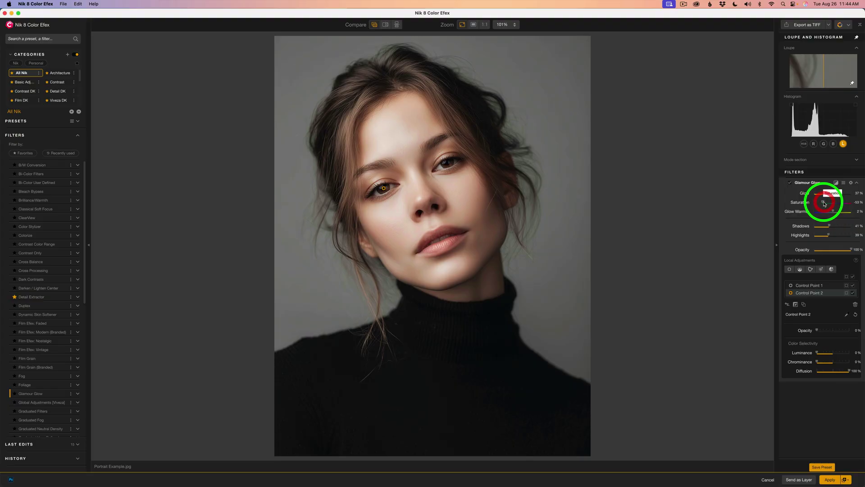
pyautogui.click(791, 184)
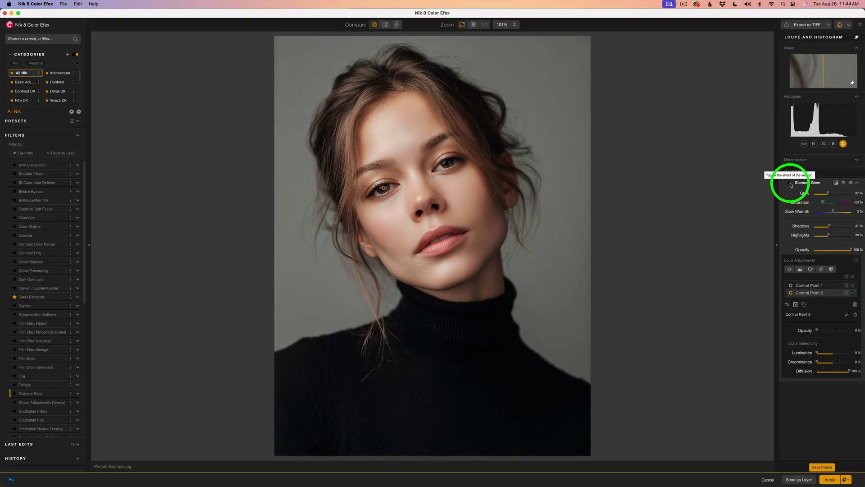
pyautogui.click(790, 184)
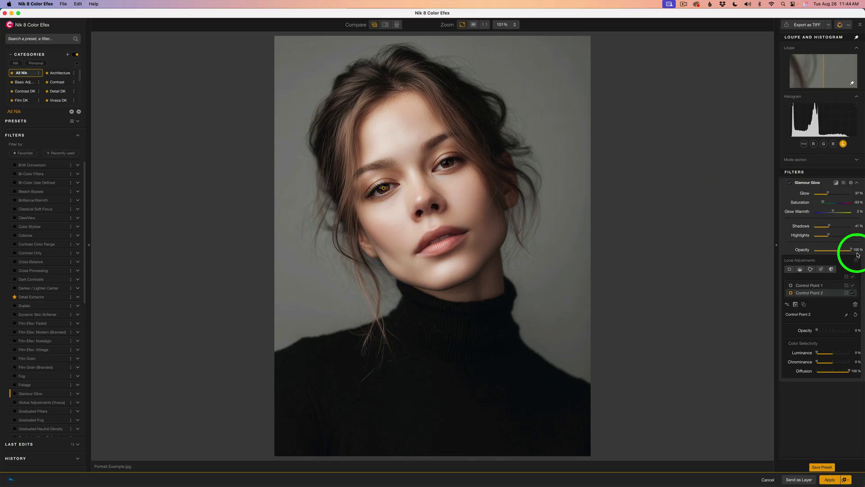